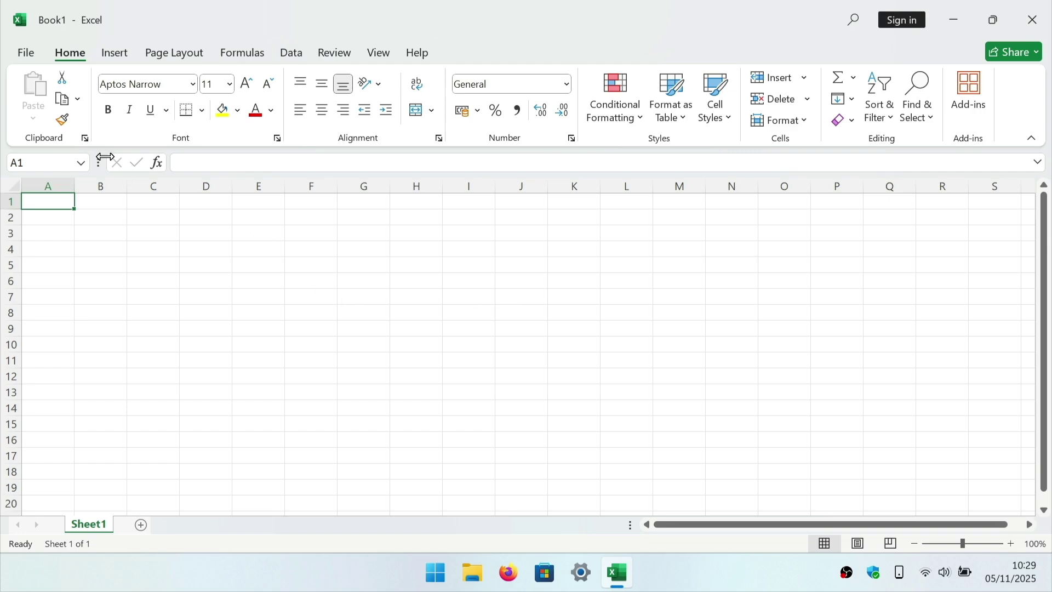
# Step: Open the recent workbook CONCAT Example.xlsx
pyautogui.click(32, 53)
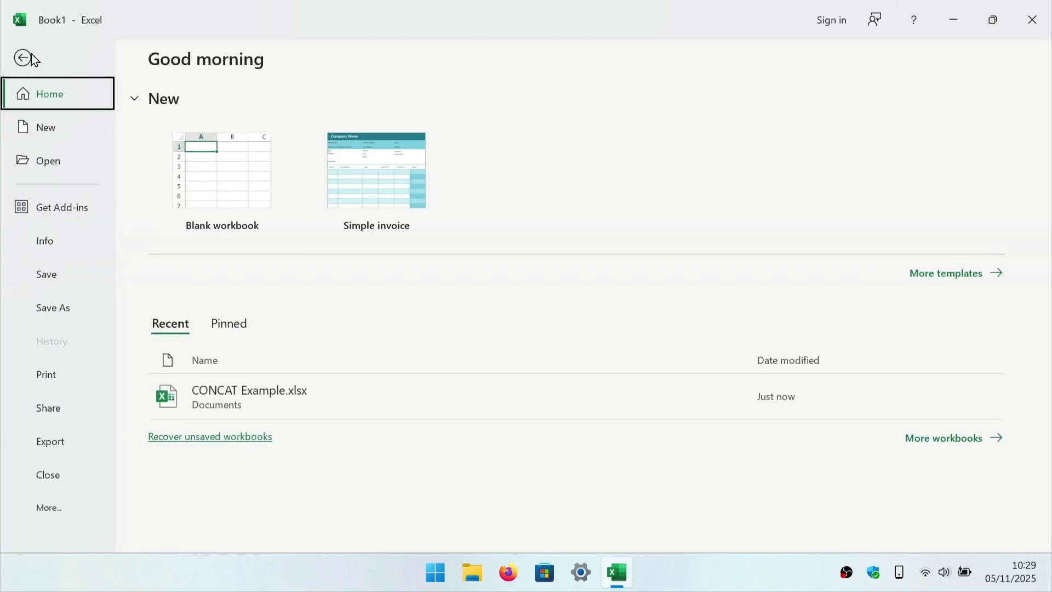
pyautogui.click(292, 412)
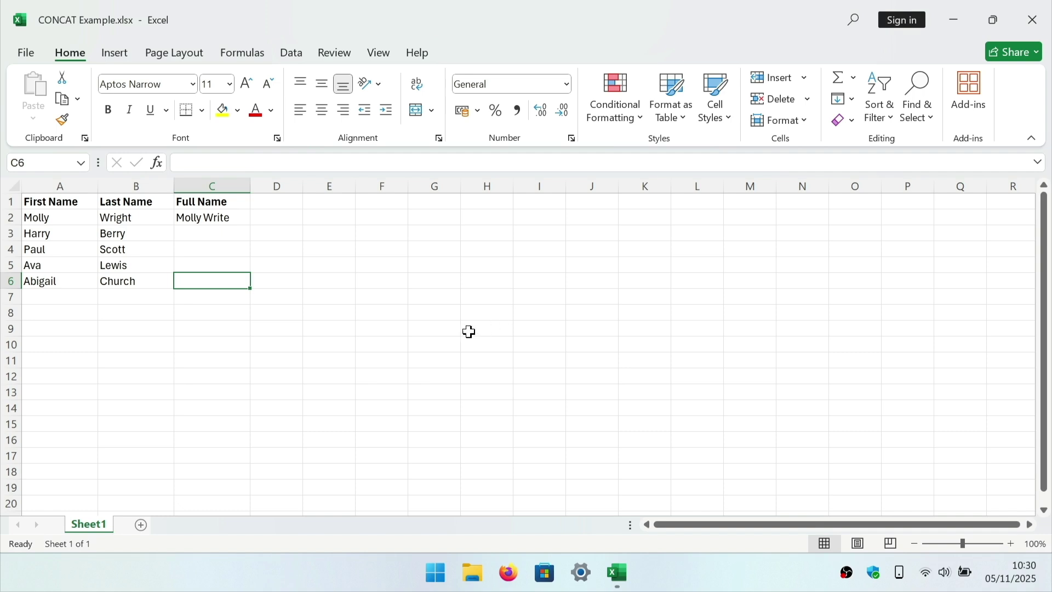
pyautogui.click(226, 239)
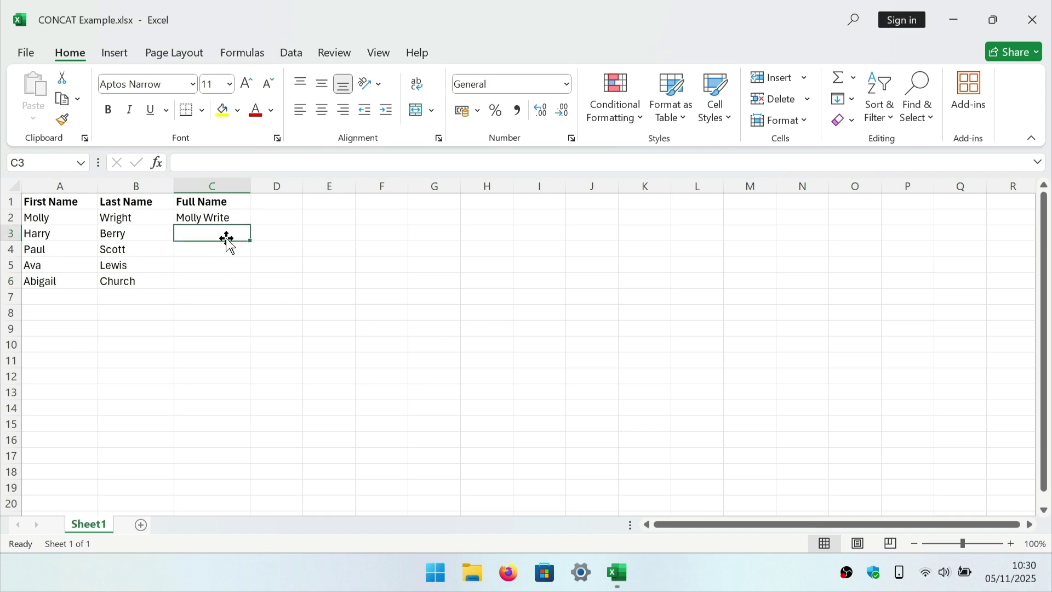
pyautogui.click(159, 163)
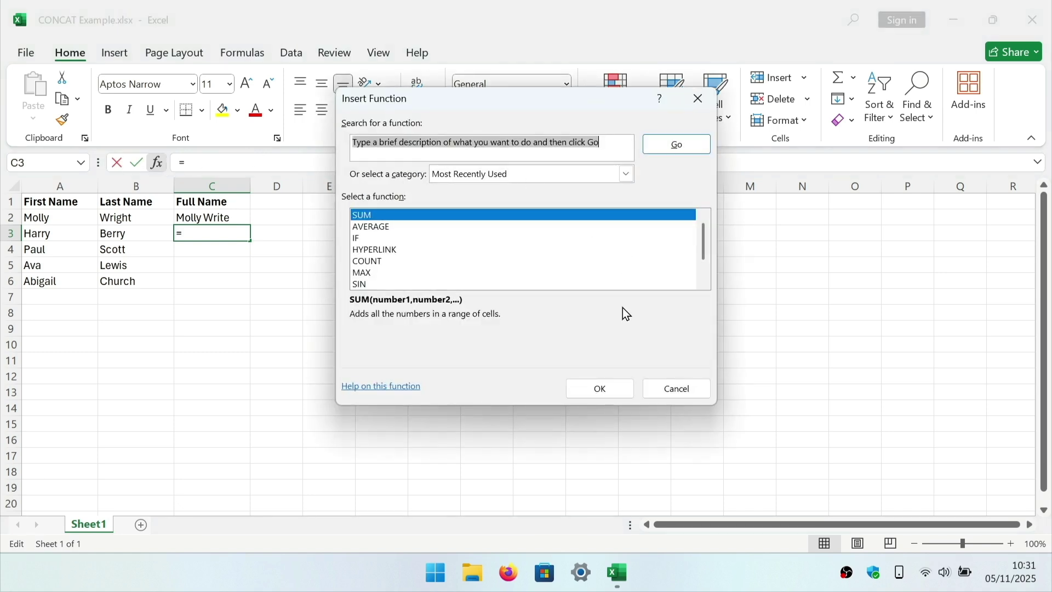
pyautogui.click(684, 388)
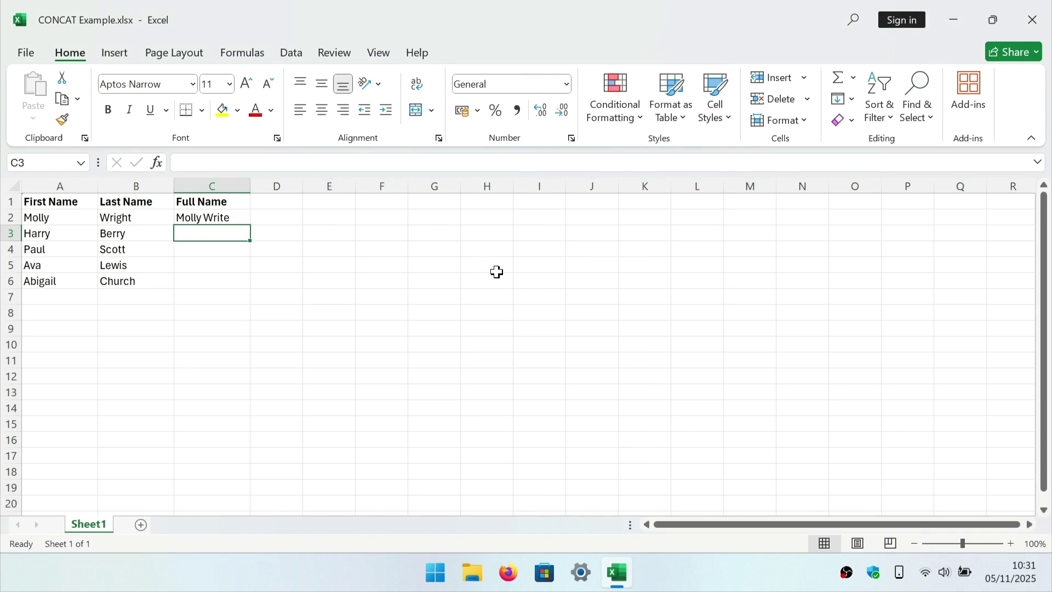
pyautogui.press('Up')
pyautogui.press('Up')
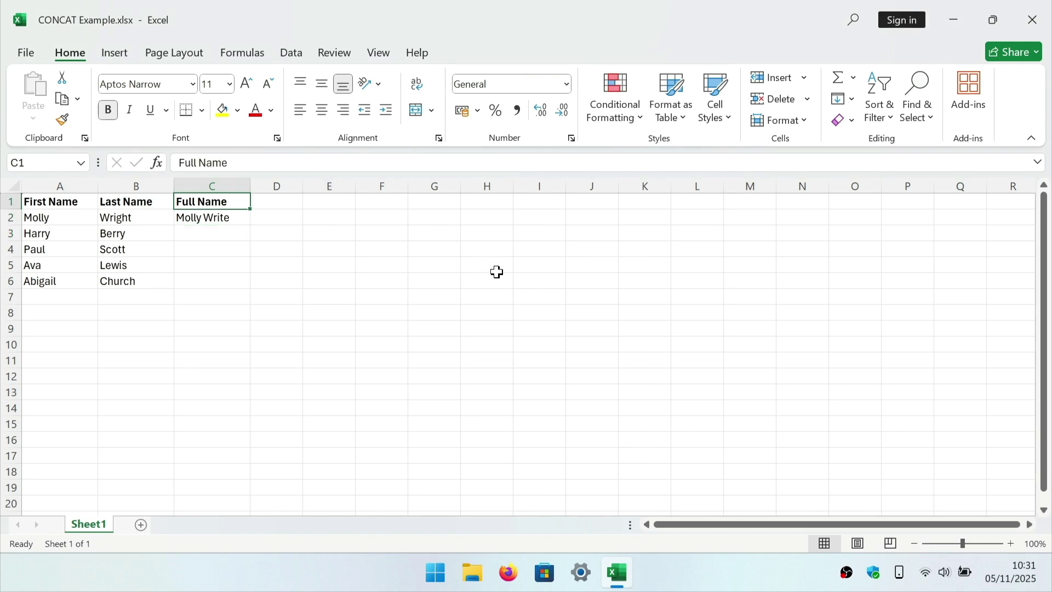
pyautogui.press('Down')
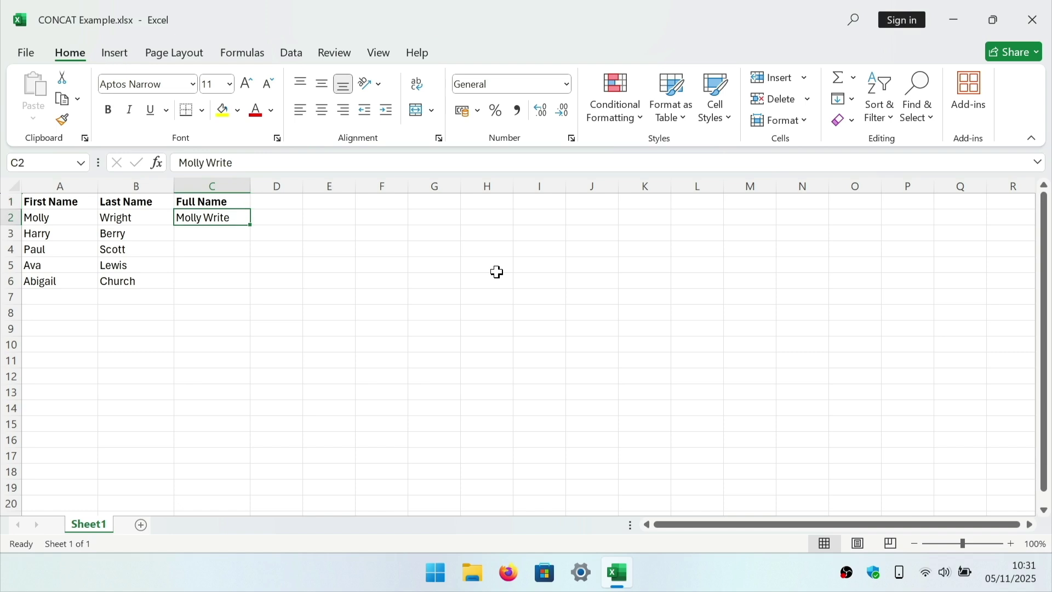
# Step: Enter the formula =CONCAT(A3,B3) in cell C3 to join the first and last name
pyautogui.press('Down')
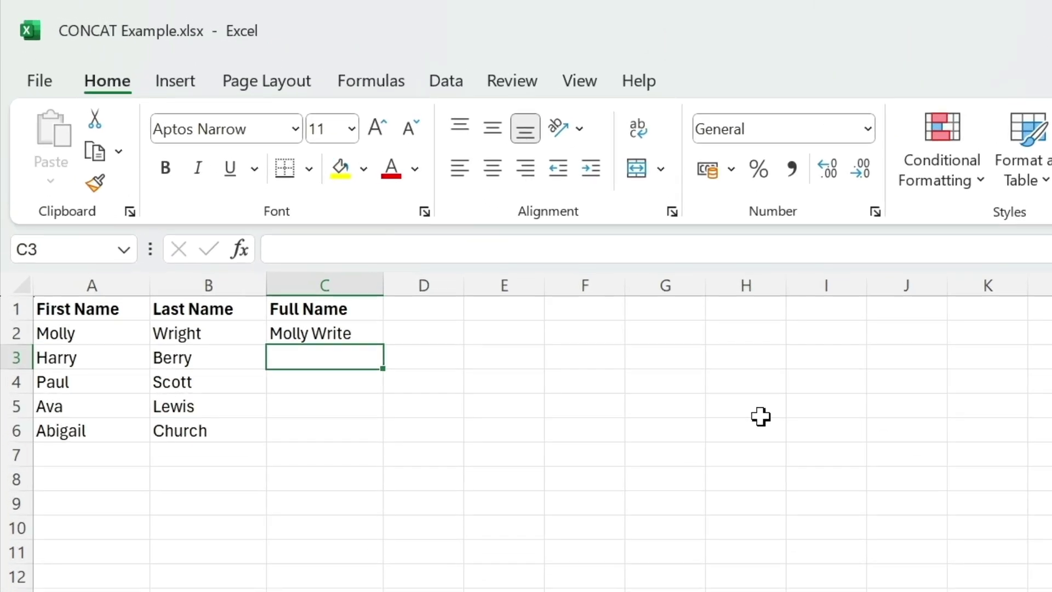
pyautogui.write('=')
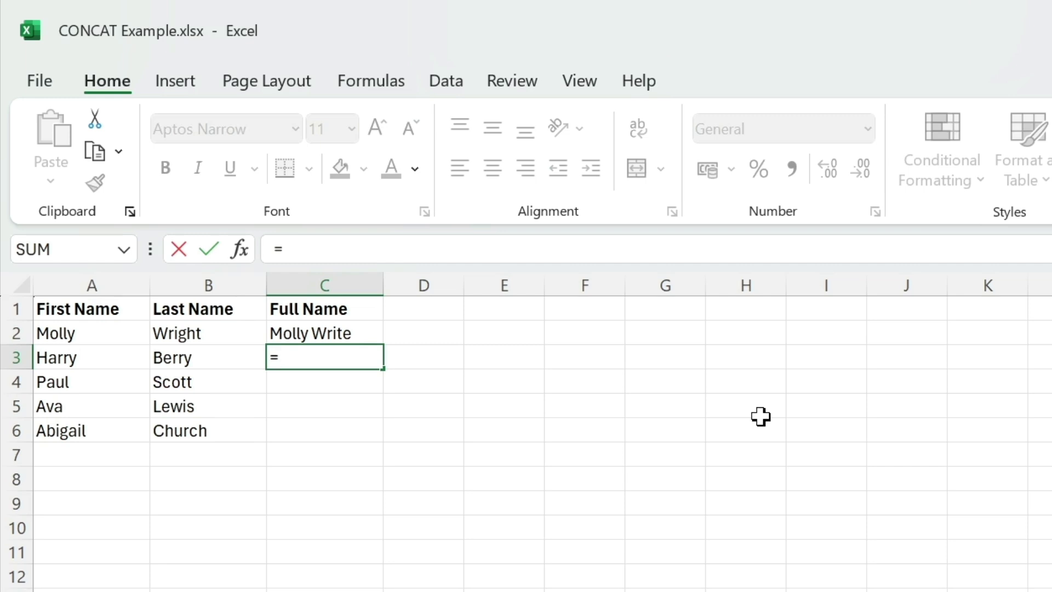
pyautogui.write('concat')
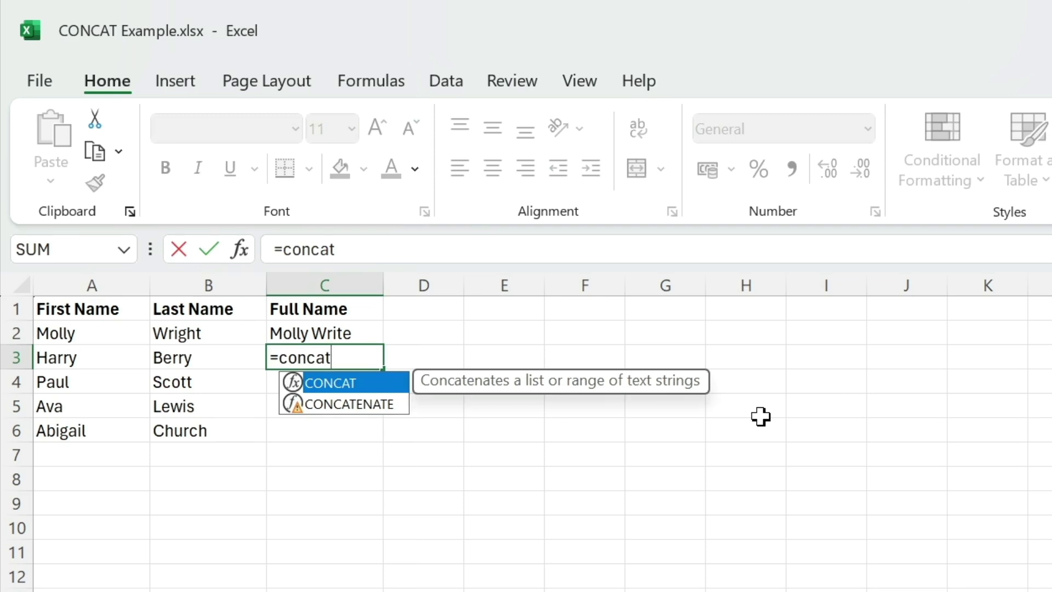
pyautogui.write('(')
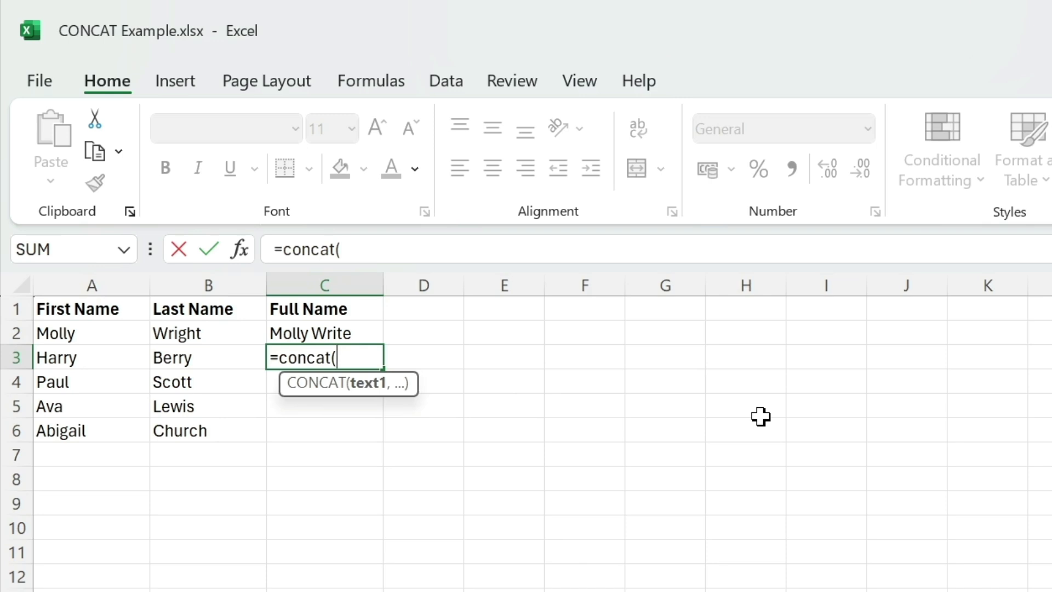
pyautogui.write('a3')
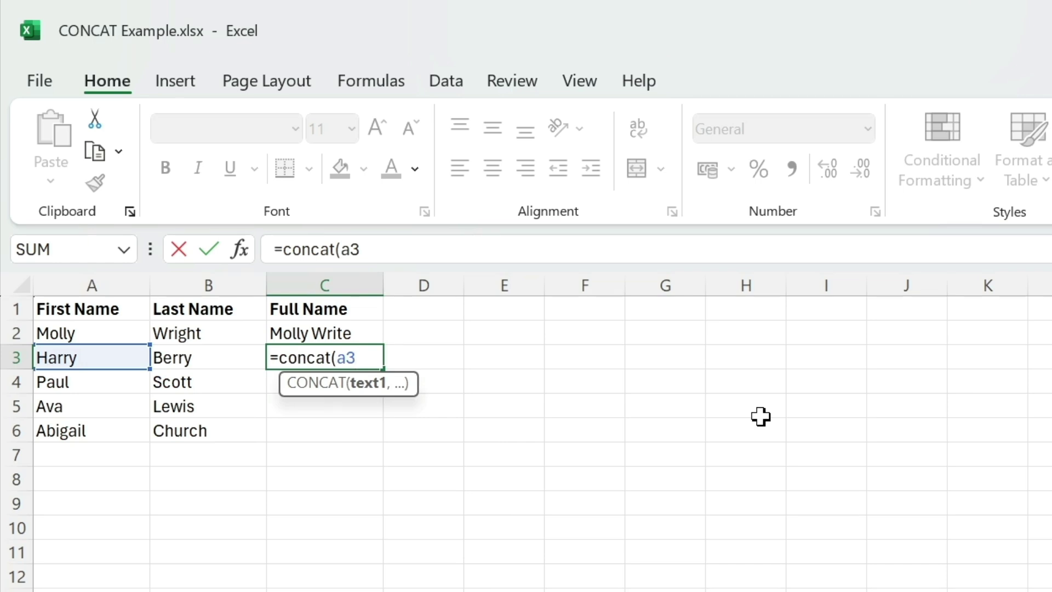
pyautogui.write(',')
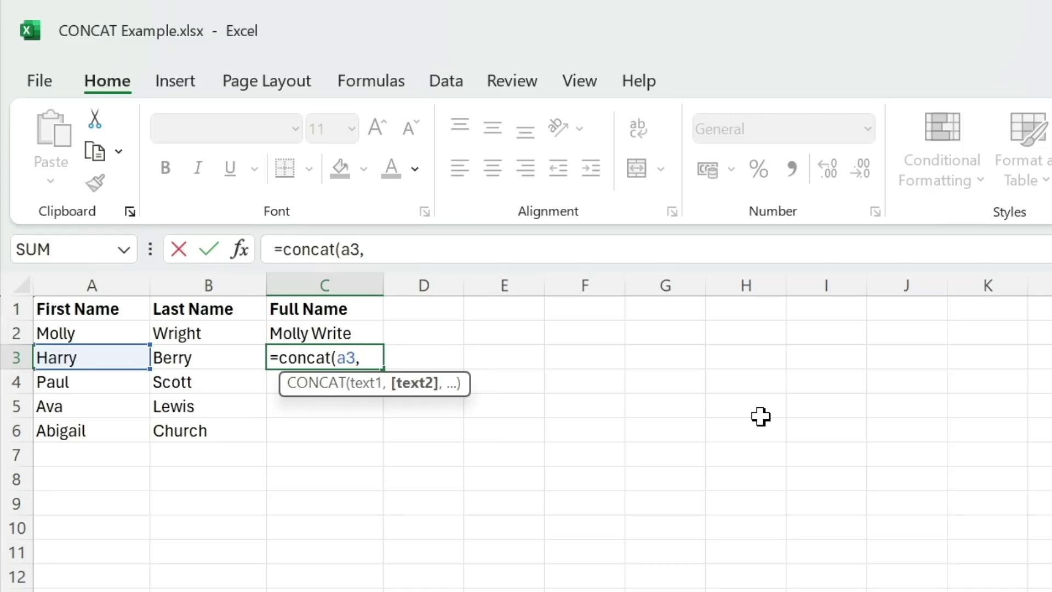
pyautogui.write('B')
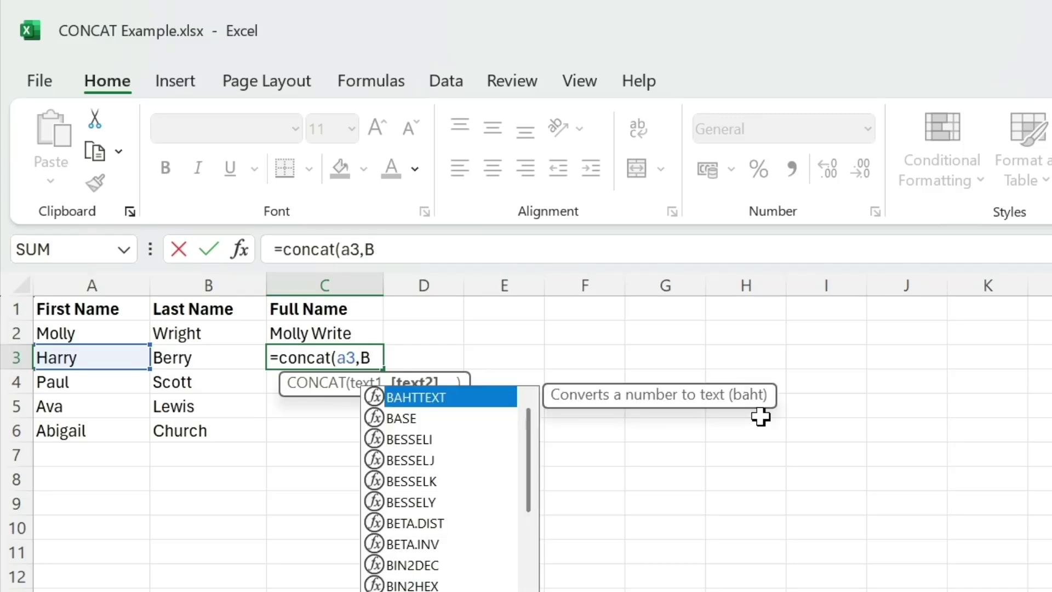
pyautogui.write('3')
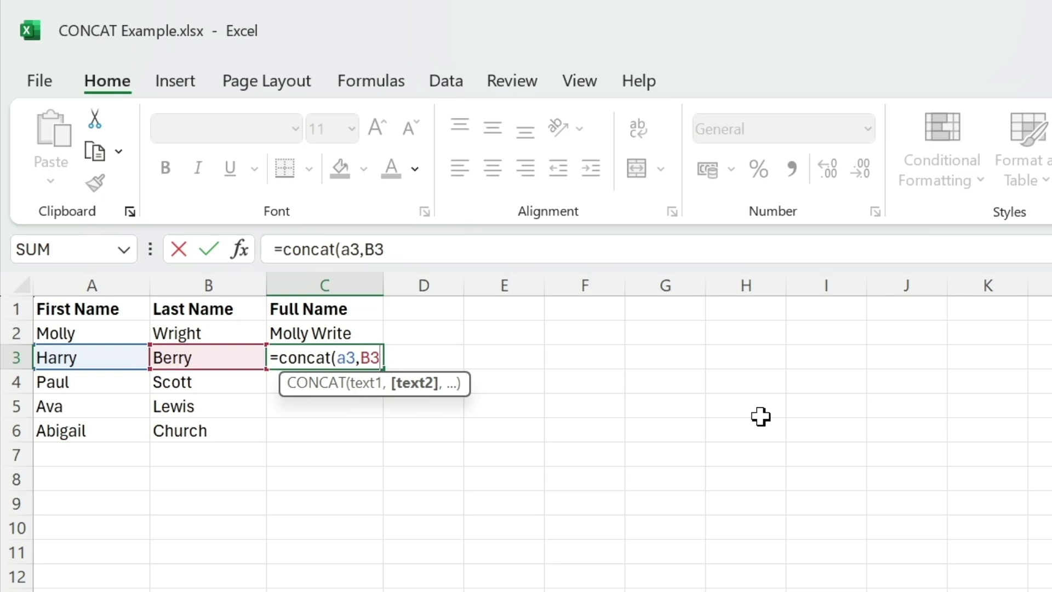
pyautogui.write(')')
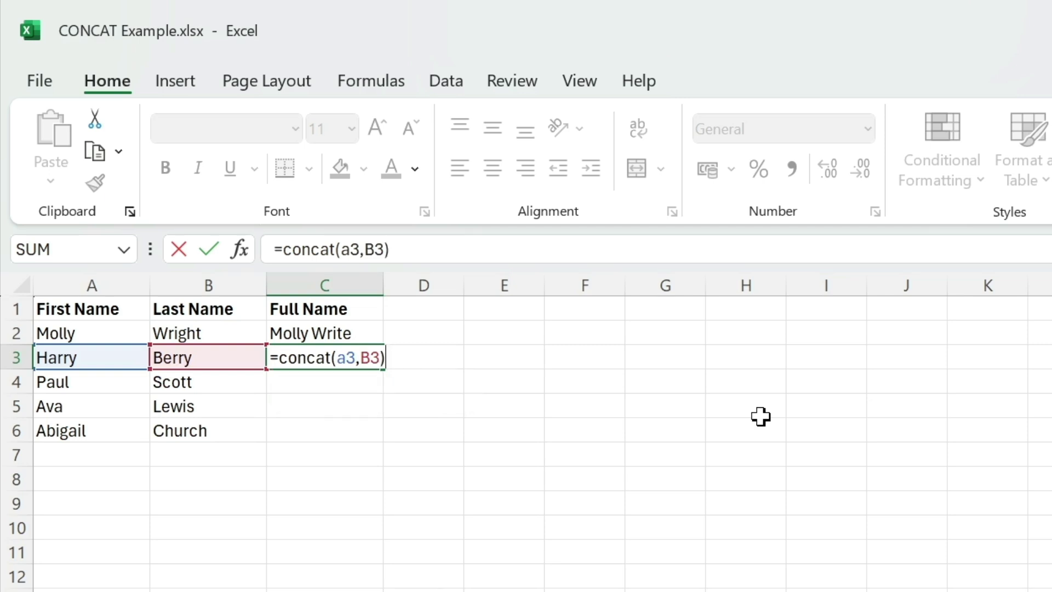
pyautogui.press('Return')
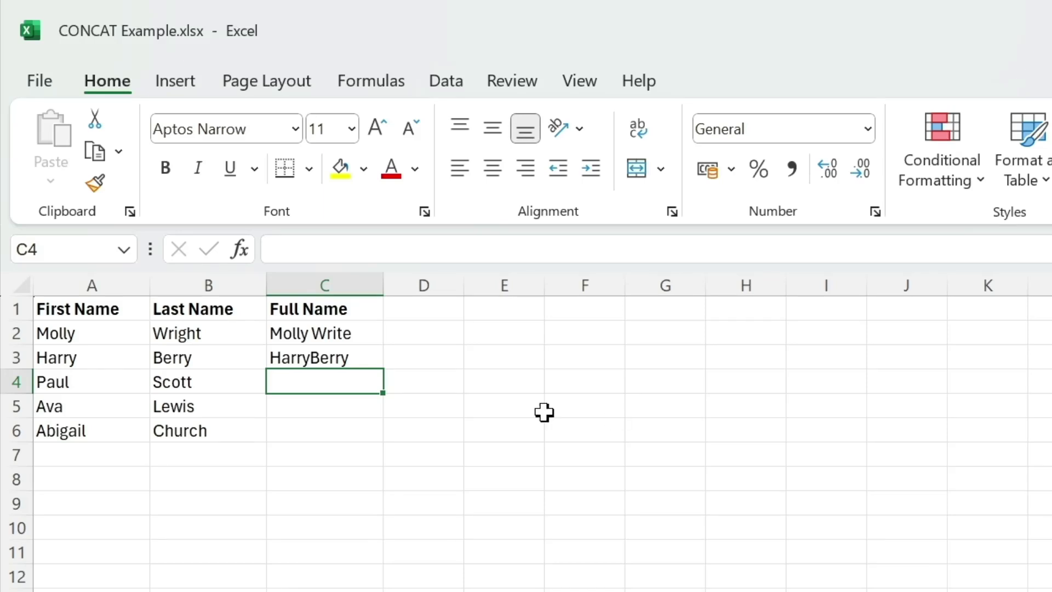
# Step: Edit the formula in C3 to =CONCAT(A3," ",B3) so a space separates the two names
pyautogui.click(344, 353)
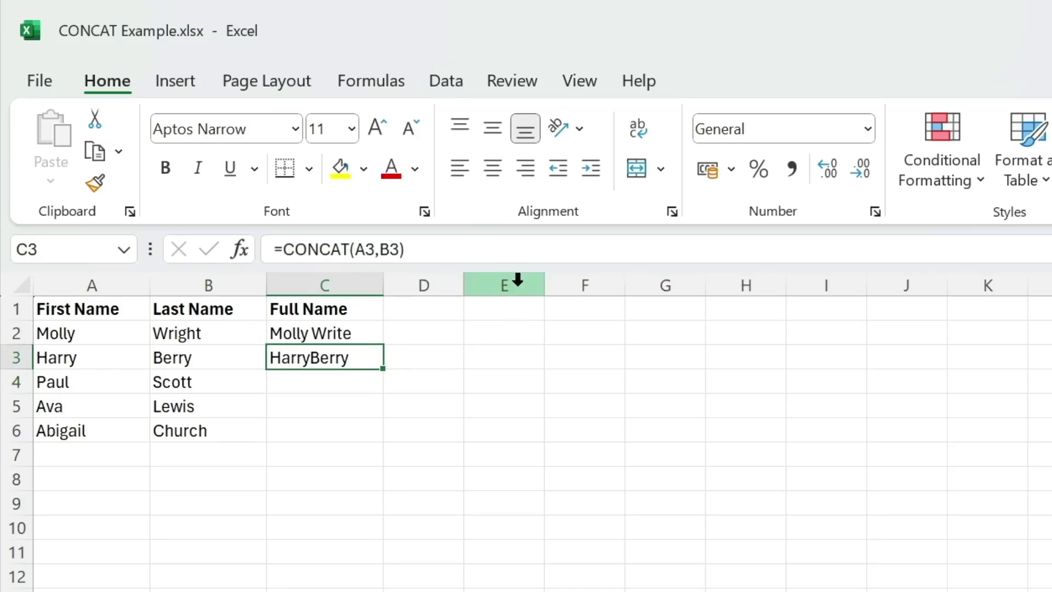
pyautogui.click(510, 249)
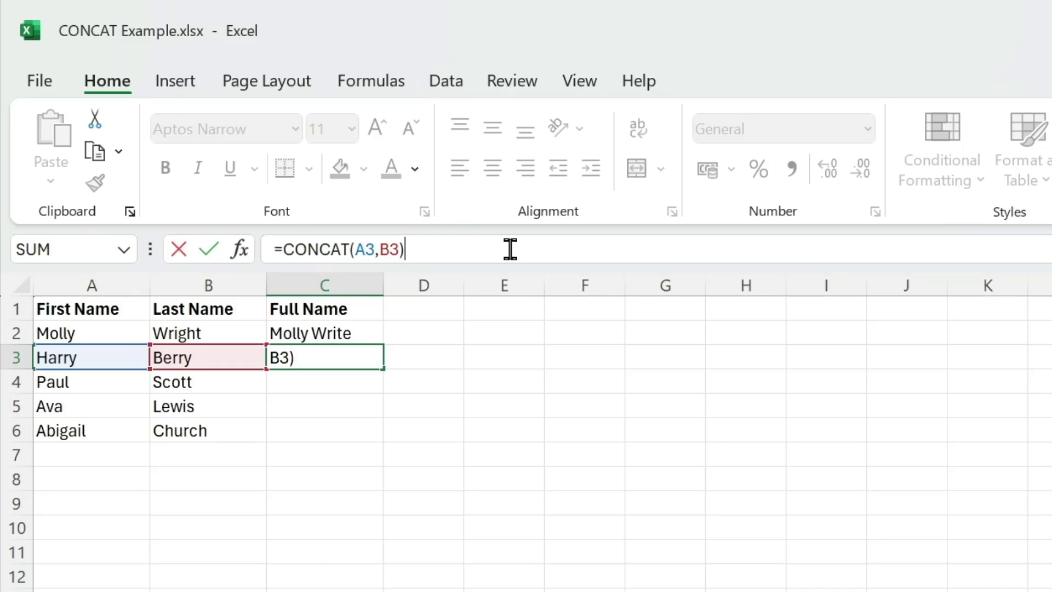
pyautogui.press('Left')
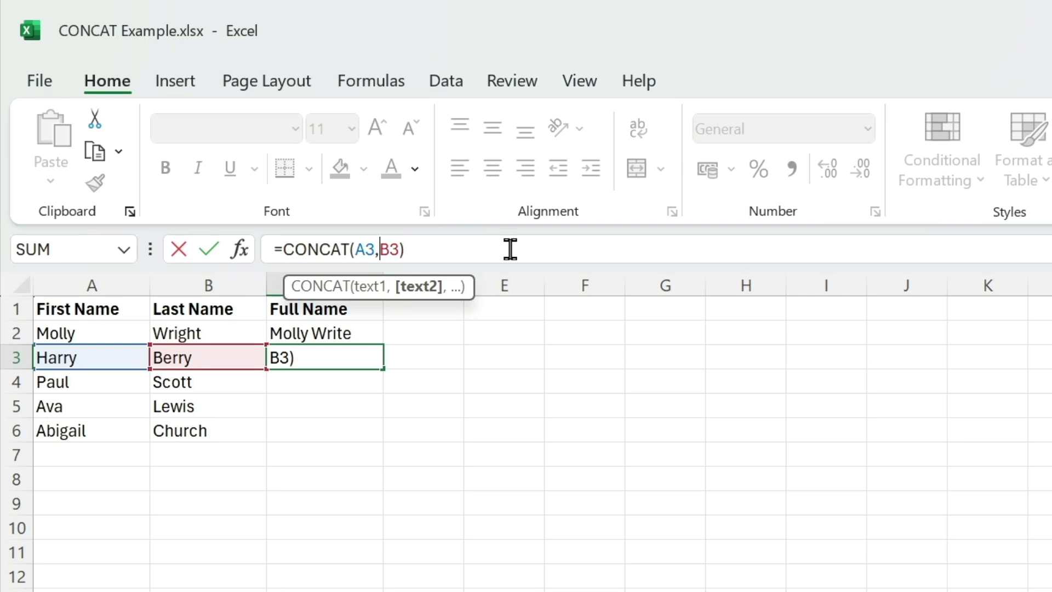
pyautogui.write('"')
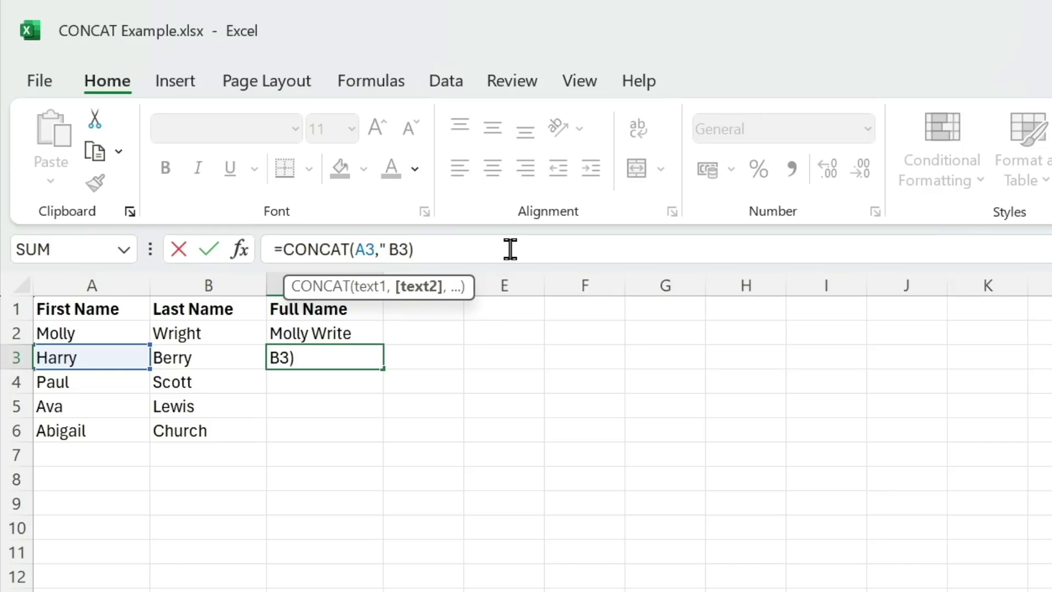
pyautogui.write(' "')
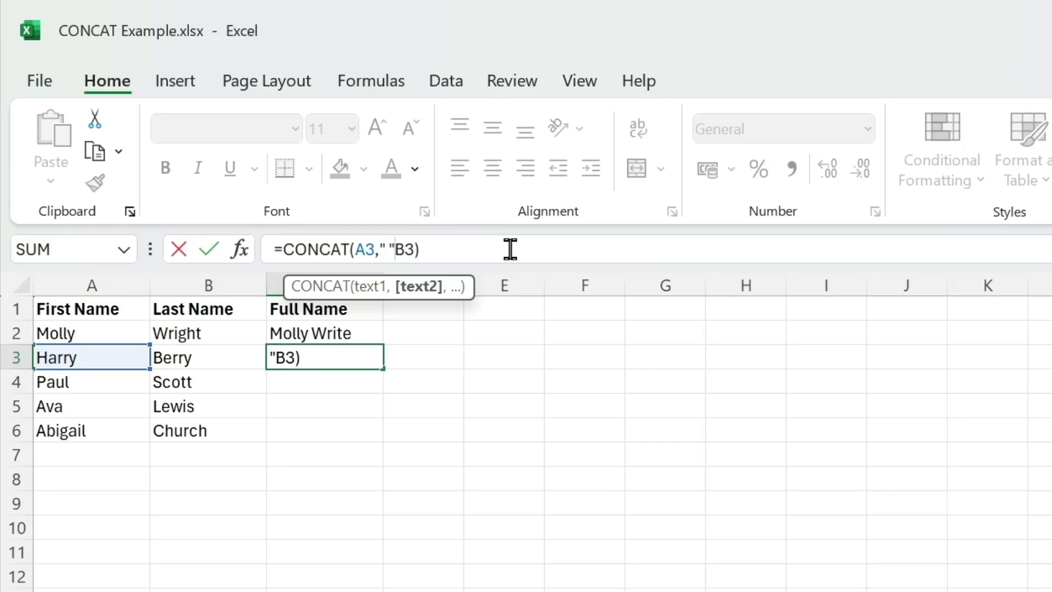
pyautogui.write(',')
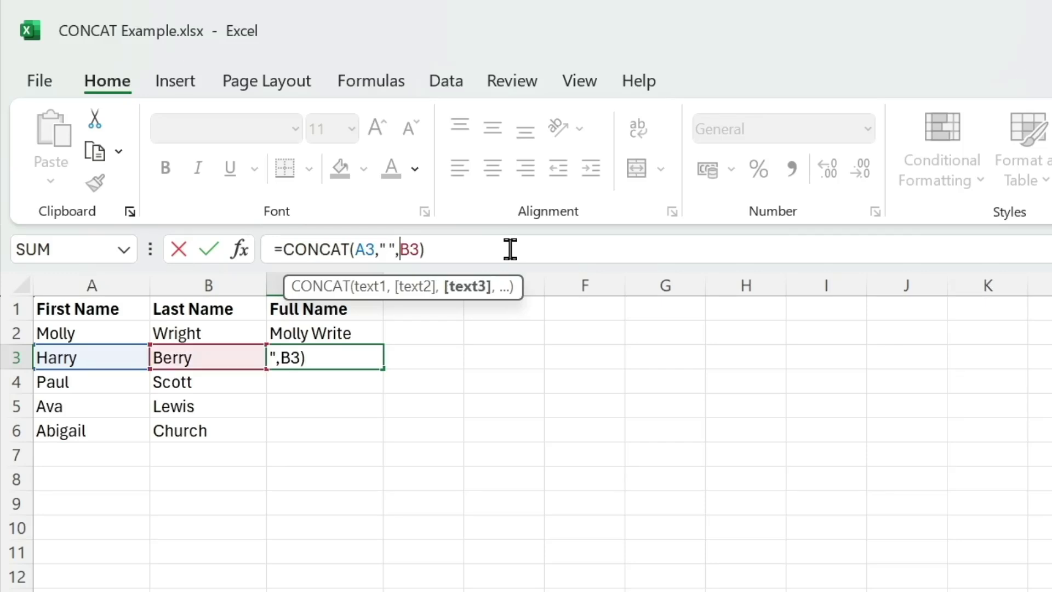
pyautogui.press('Right')
pyautogui.press('Right')
pyautogui.press('Right')
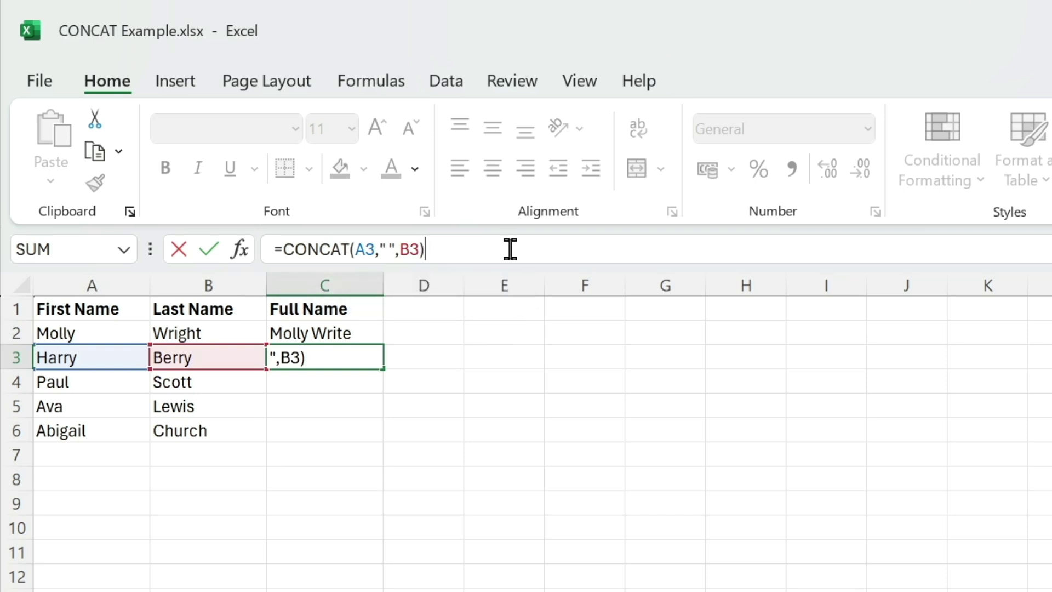
pyautogui.press('Return')
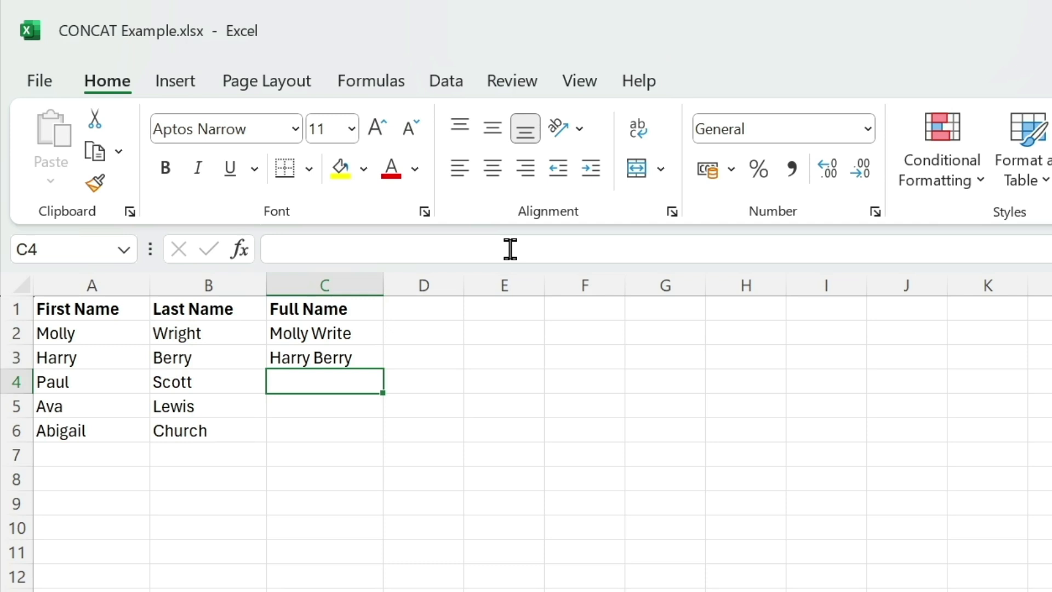
# Step: Fill the CONCAT formula from C3 down through C5
pyautogui.click(364, 357)
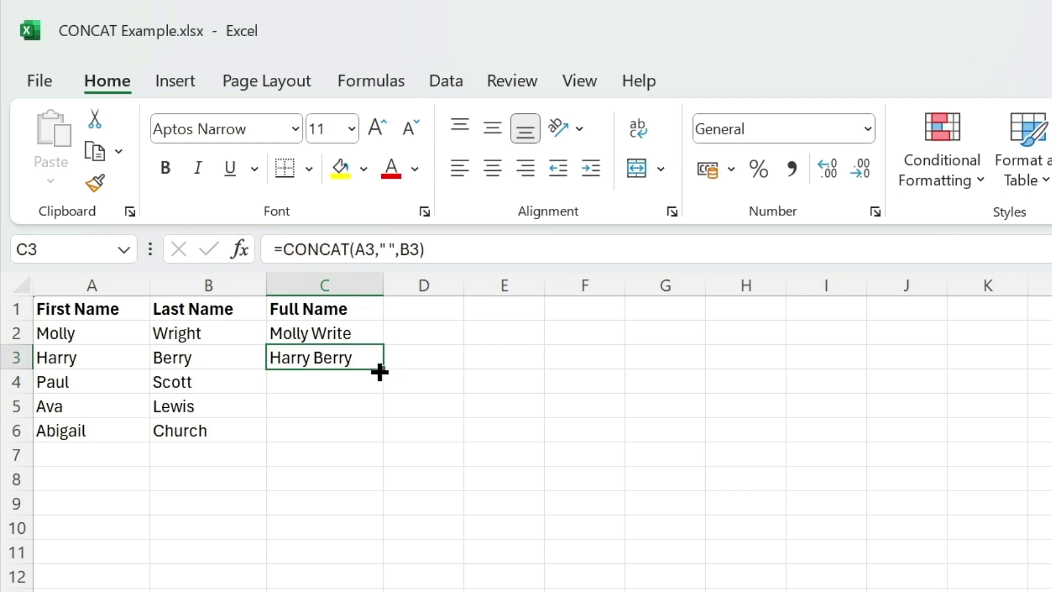
pyautogui.moveTo(380, 372); pyautogui.dragTo(364, 411)
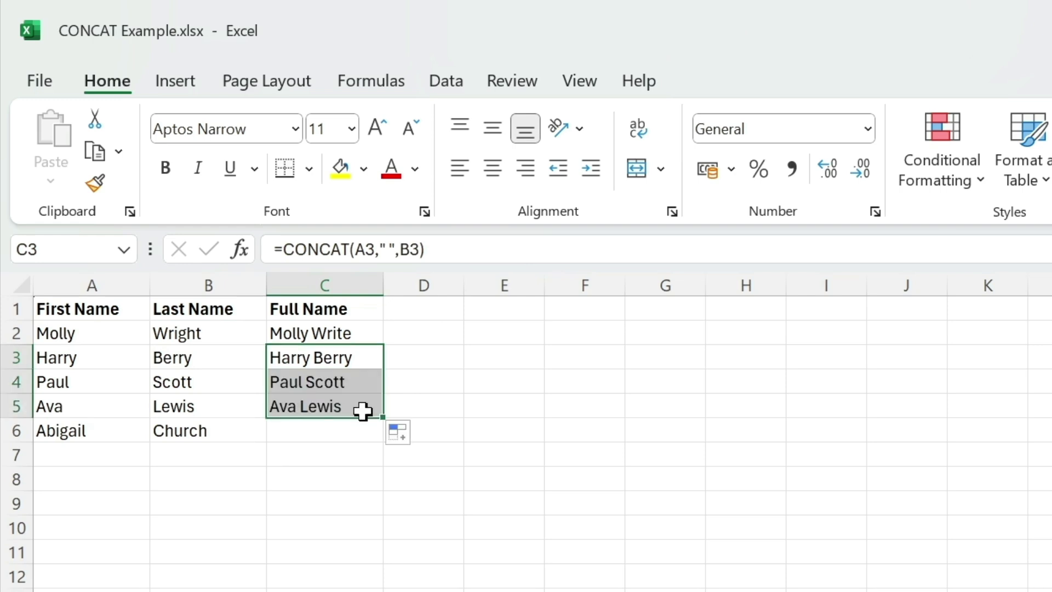
pyautogui.click(421, 407)
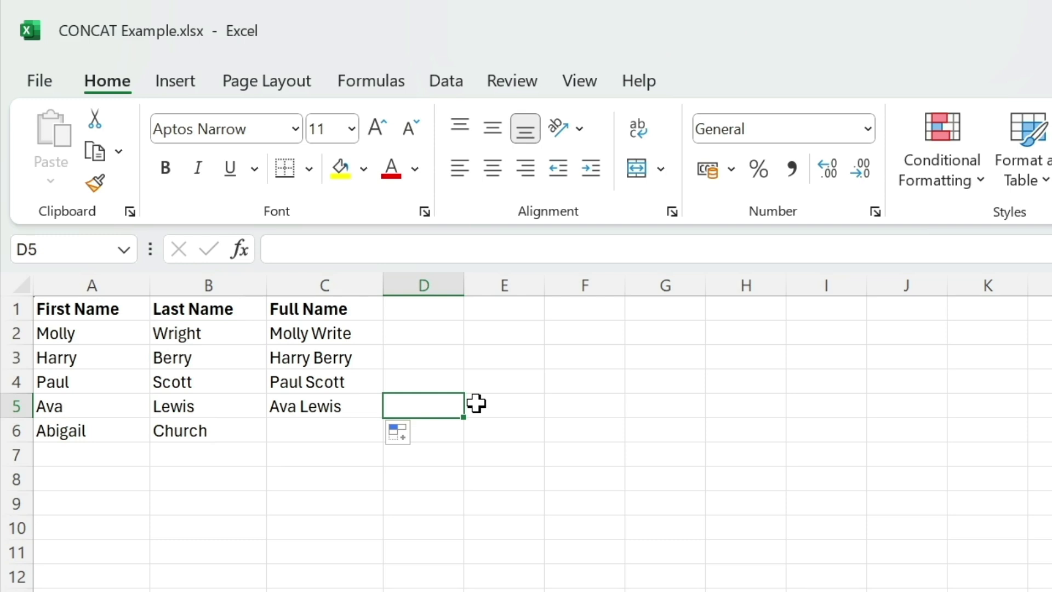
# Step: Extend the CONCAT formula from C5 down to C6 to complete the Full Name column
pyautogui.click(331, 430)
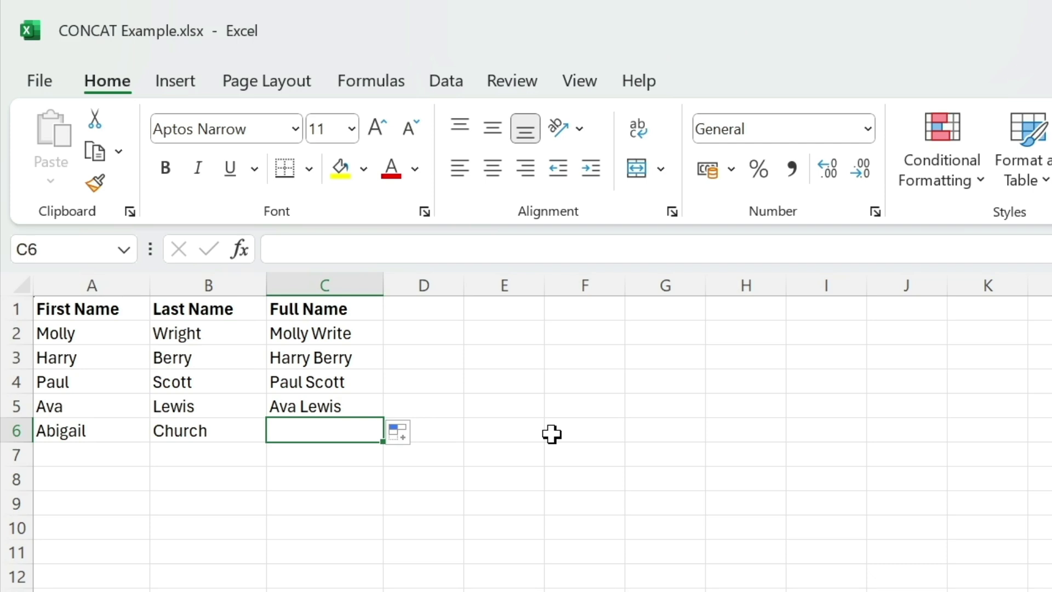
pyautogui.click(362, 409)
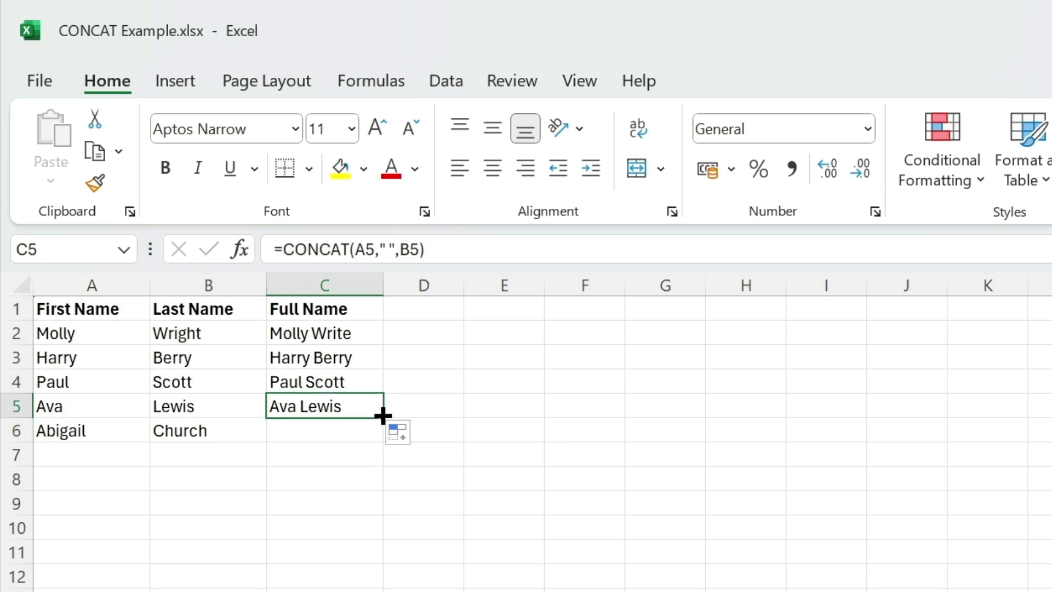
pyautogui.moveTo(383, 416); pyautogui.dragTo(376, 432)
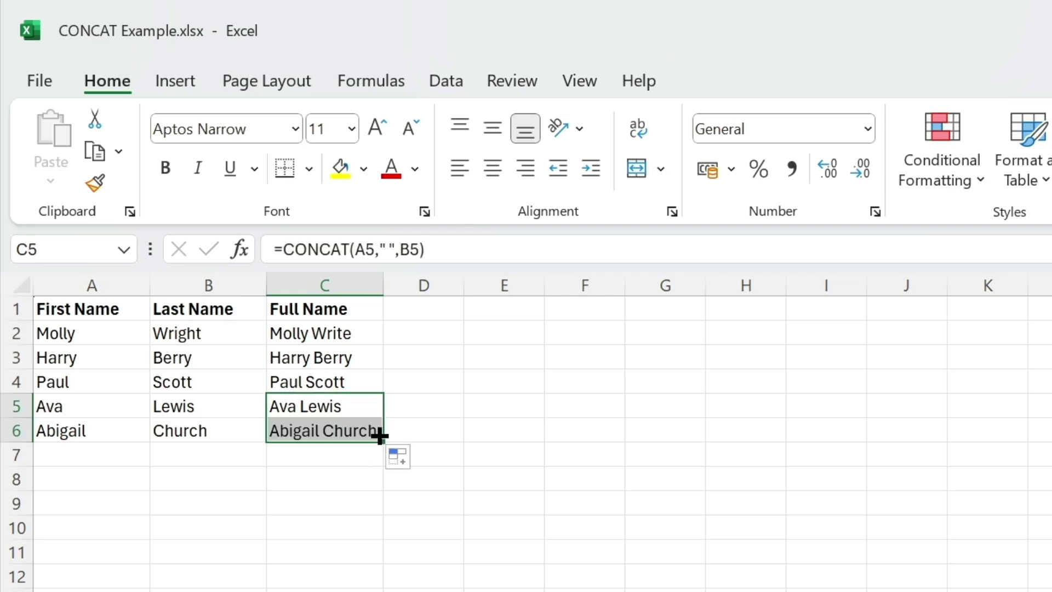
# Step: Insert the text "Welcome " with a trailing space as the first argument of the CONCAT formula in C6, before A6
pyautogui.click(366, 431)
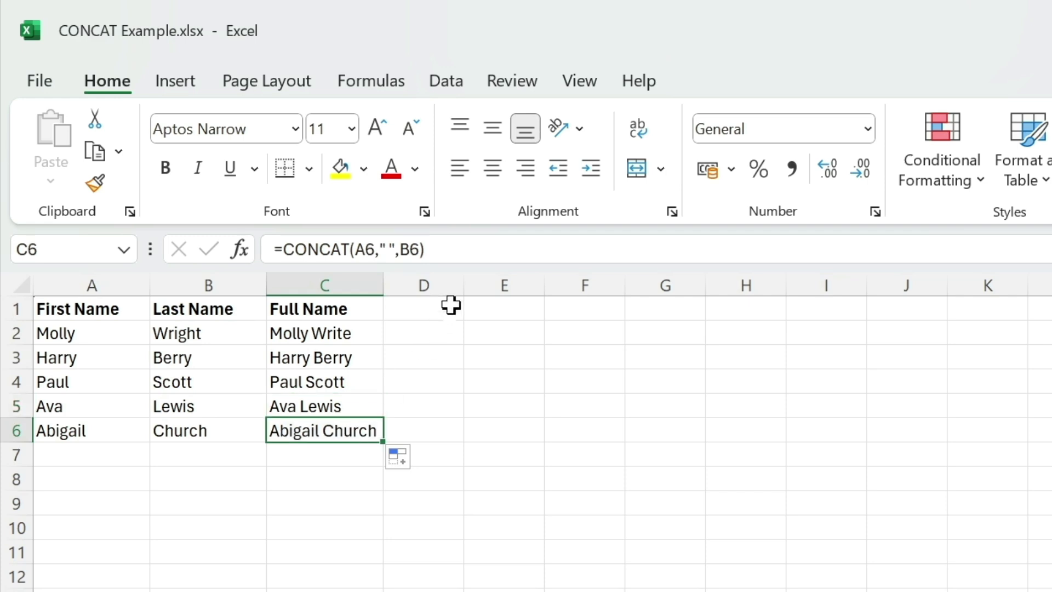
pyautogui.click(448, 253)
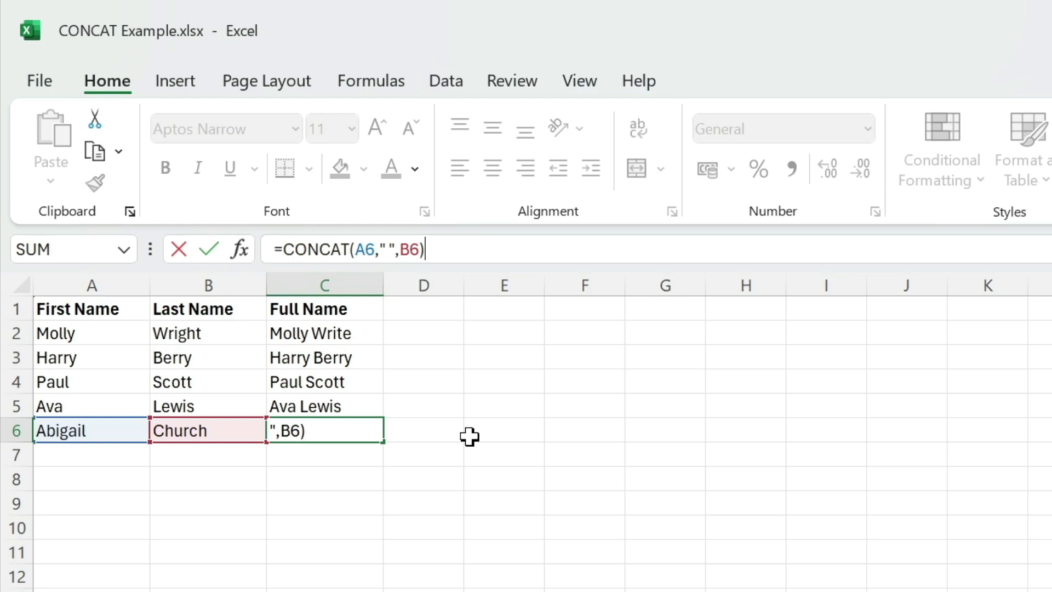
pyautogui.press('Left')
pyautogui.press('Left')
pyautogui.press('Left')
pyautogui.press('Left')
pyautogui.press('Left')
pyautogui.press('Left')
pyautogui.press('Left')
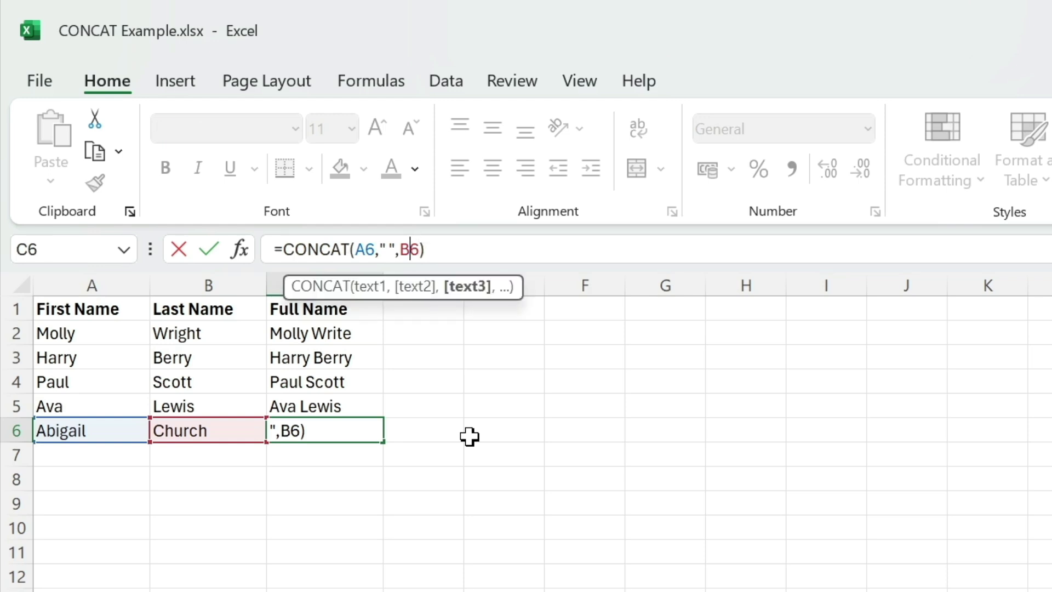
pyautogui.press('Left')
pyautogui.press('Left')
pyautogui.press('Left')
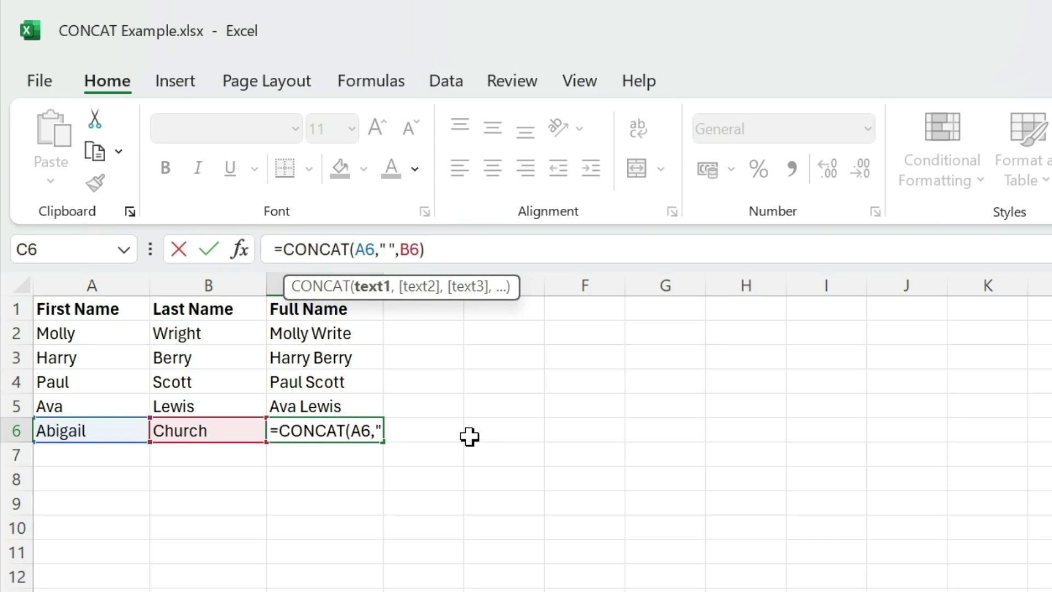
pyautogui.write('"')
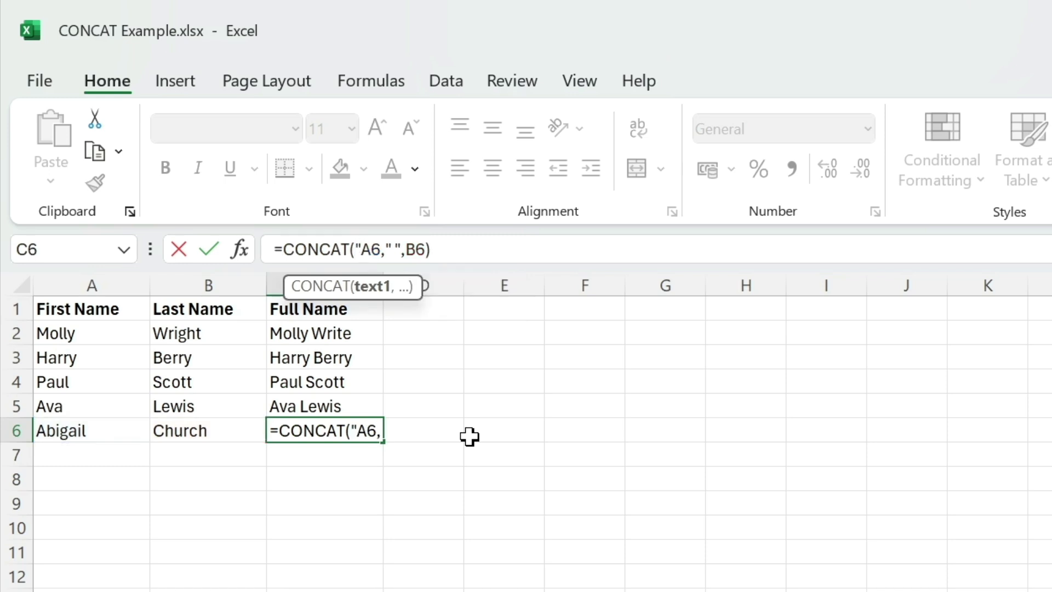
pyautogui.write('Welcome')
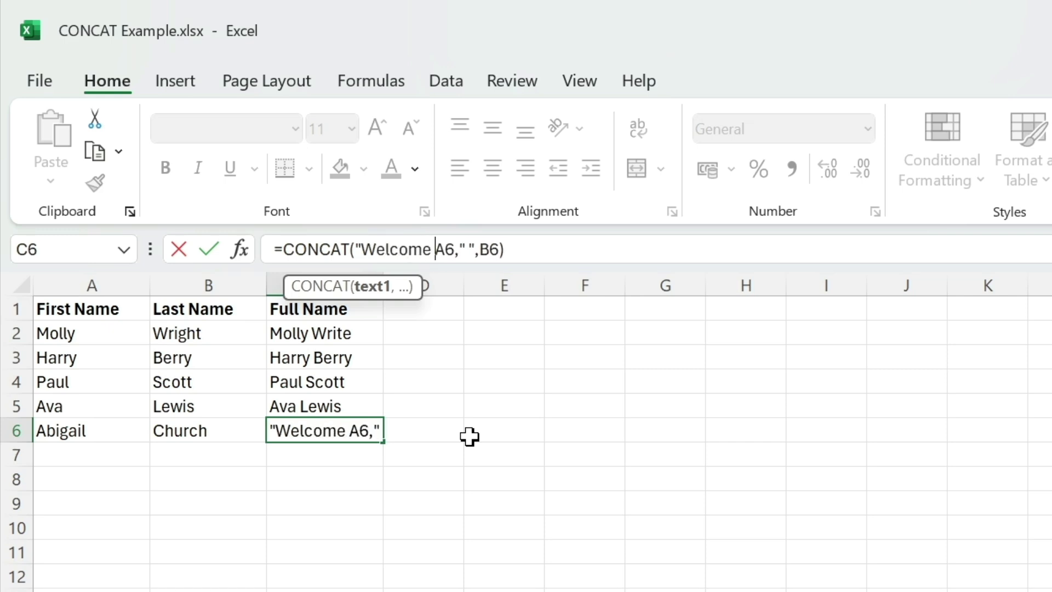
pyautogui.write(' "')
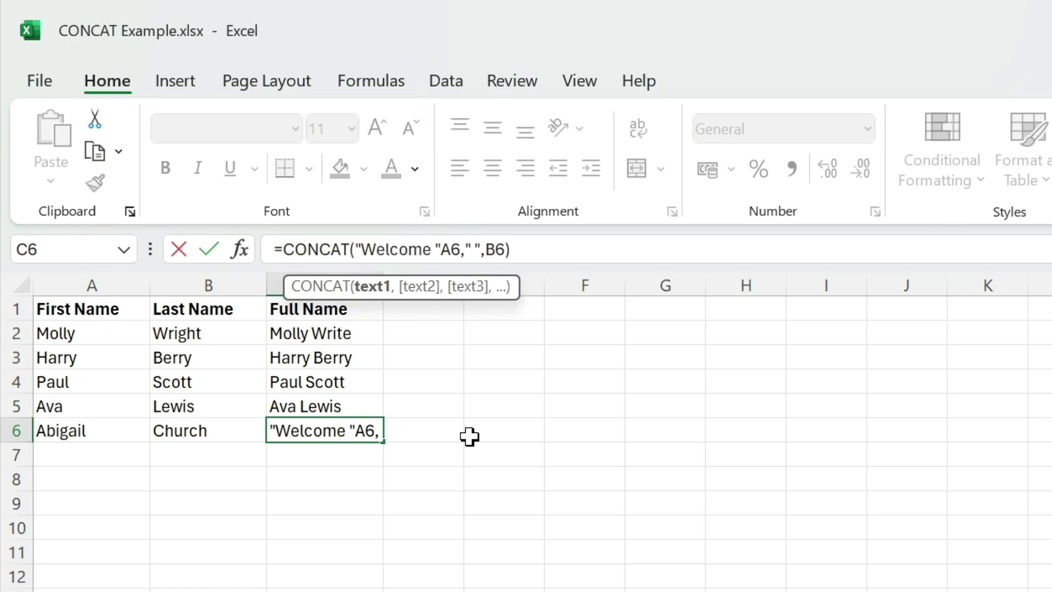
pyautogui.write(',')
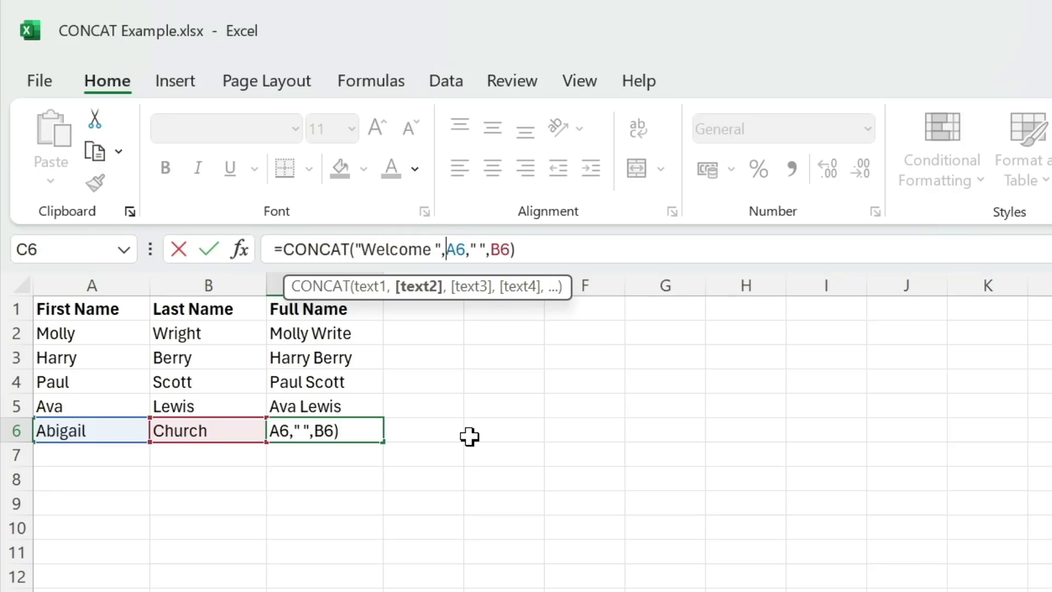
# Step: Add "!" as the last argument after B6, completing C6 as =CONCAT("Welcome ",A6," ",B6,"!")
pyautogui.press('Right')
pyautogui.press('Right')
pyautogui.press('Right')
pyautogui.press('Right')
pyautogui.press('Right')
pyautogui.press('Right')
pyautogui.press('Right')
pyautogui.press('Right')
pyautogui.press('Right')
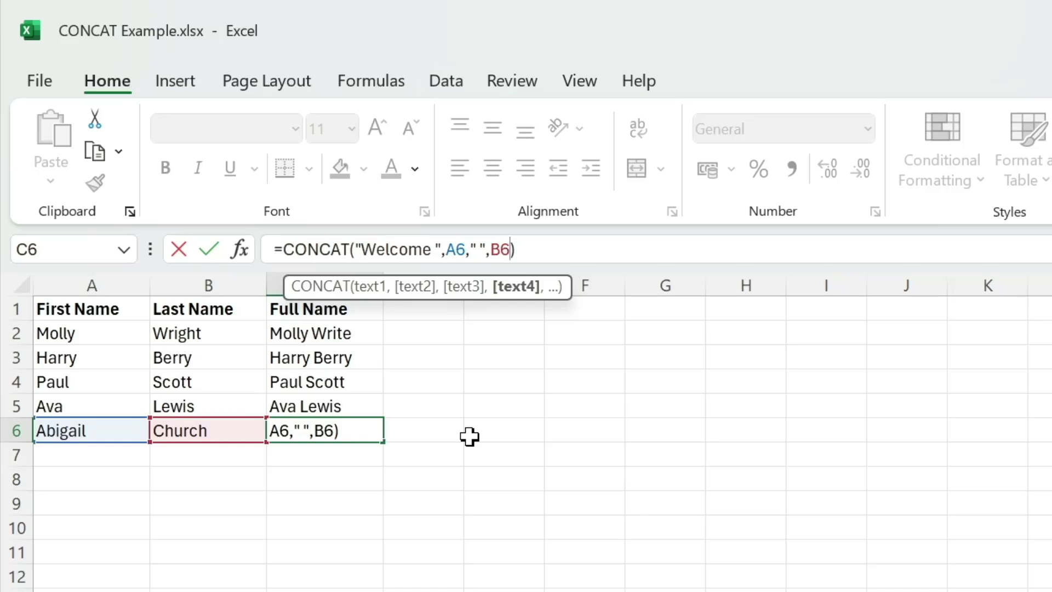
pyautogui.write(',"')
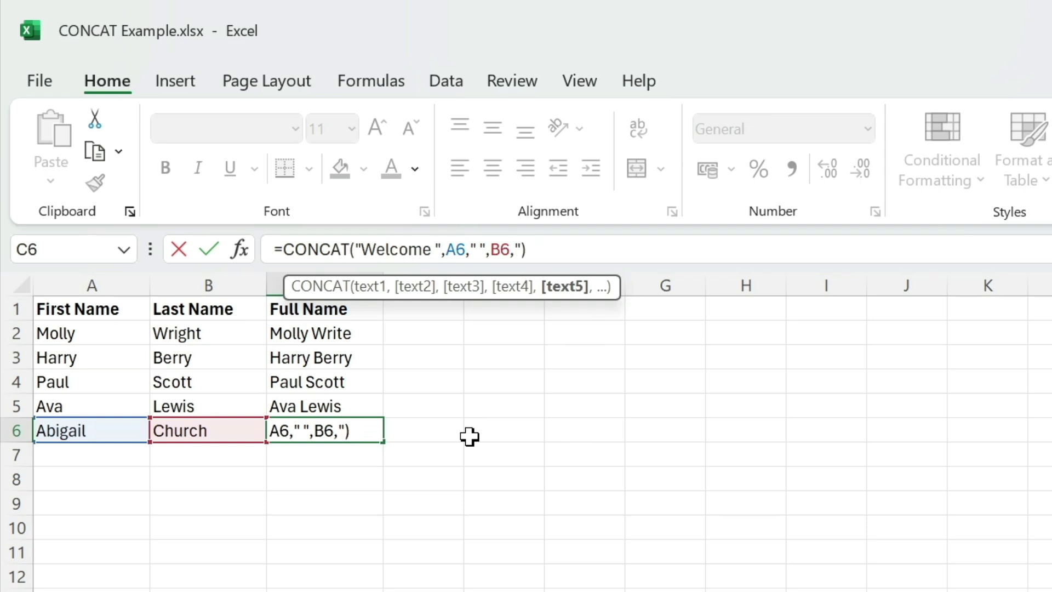
pyautogui.write('!"')
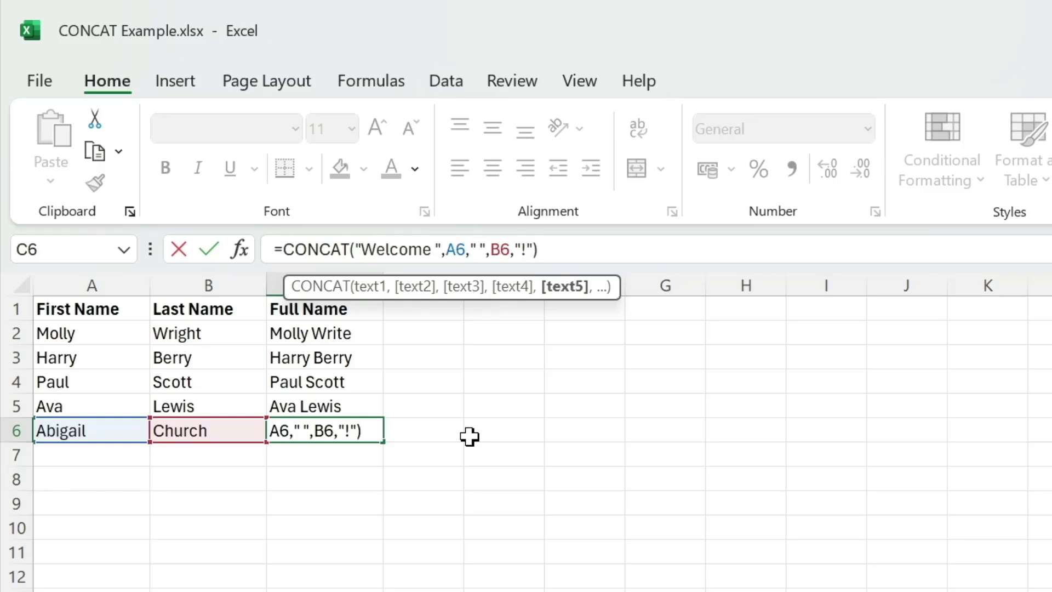
pyautogui.press('Return')
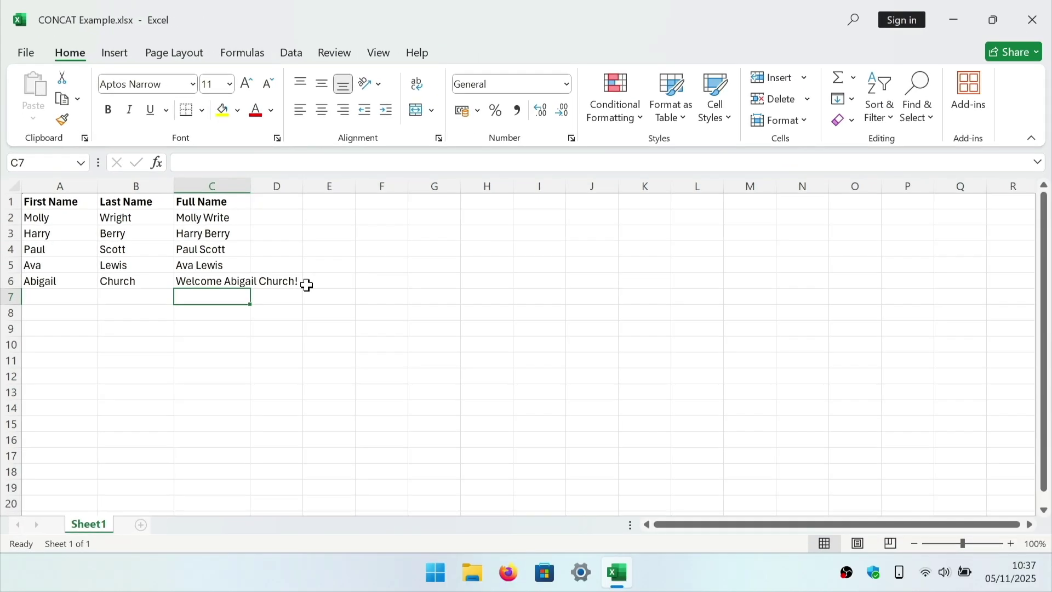